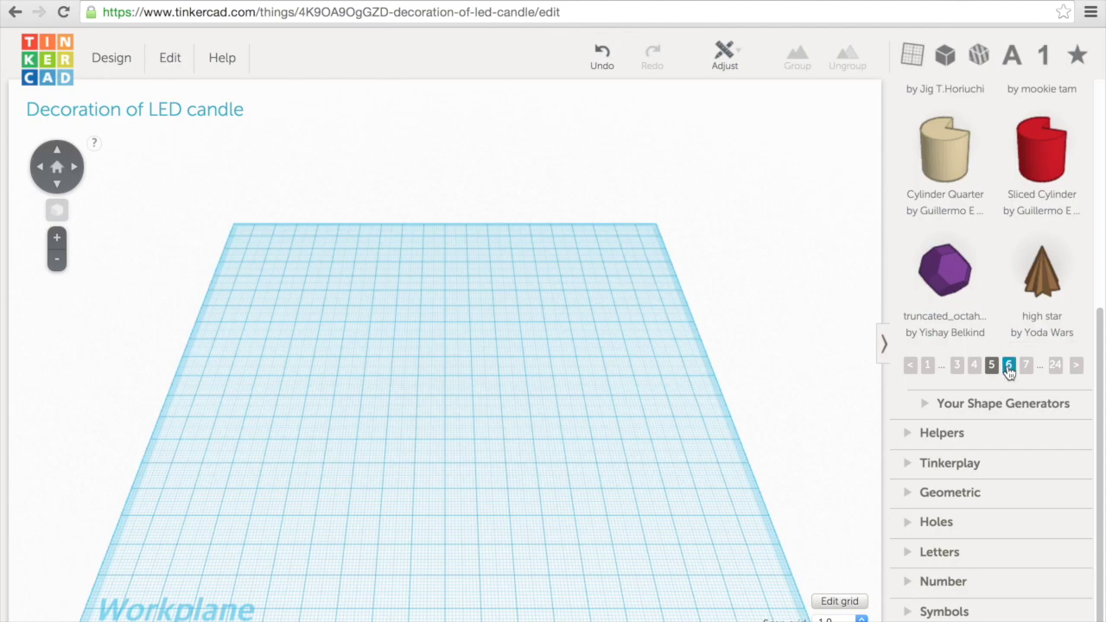
- Place the Drill shape from page 6 of the community shape generators on the workplane and set its number of points to 8
left_click(1008, 366)
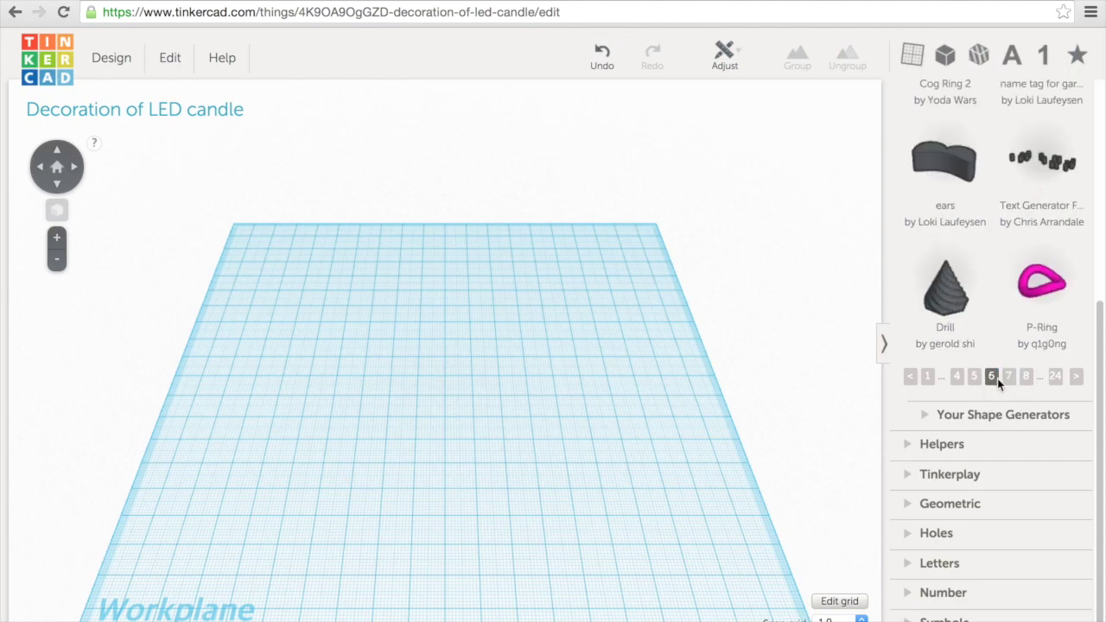
left_click_drag(945, 290, 404, 390)
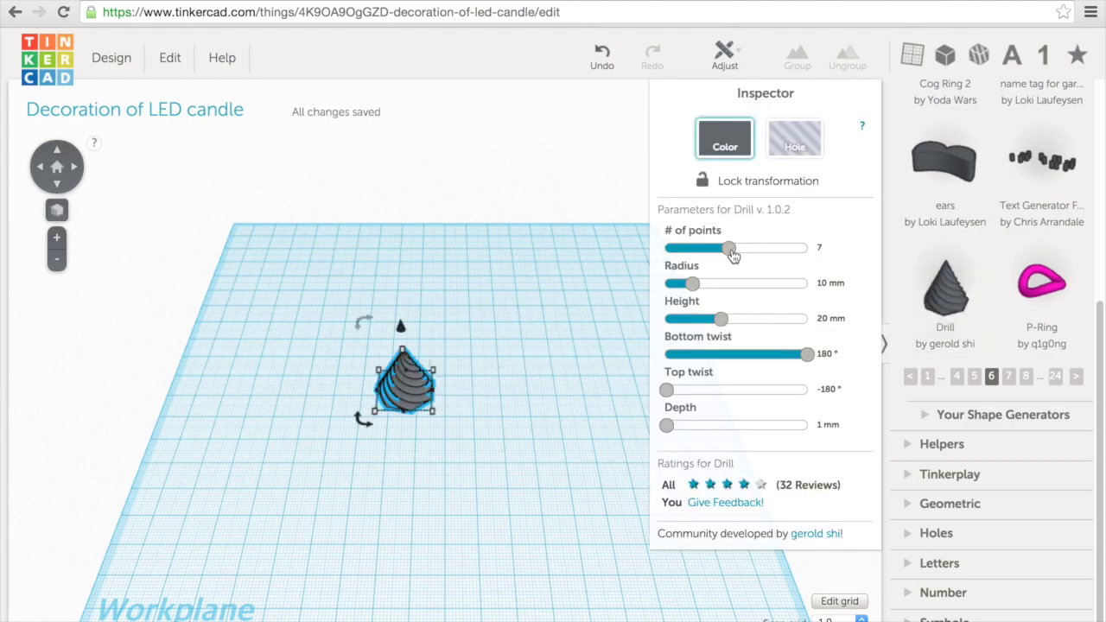
left_click_drag(737, 255, 741, 256)
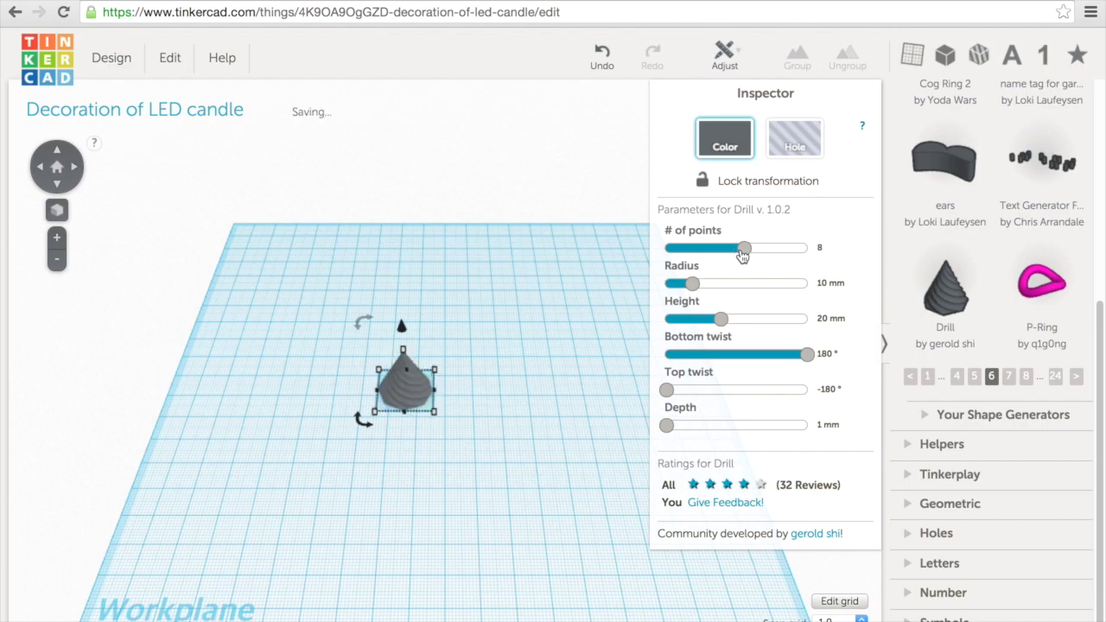
left_click(560, 392)
- Scale the drill up proportionally until its base measures about 60 mm by 60 mm
scroll(477, 427, "up", 5)
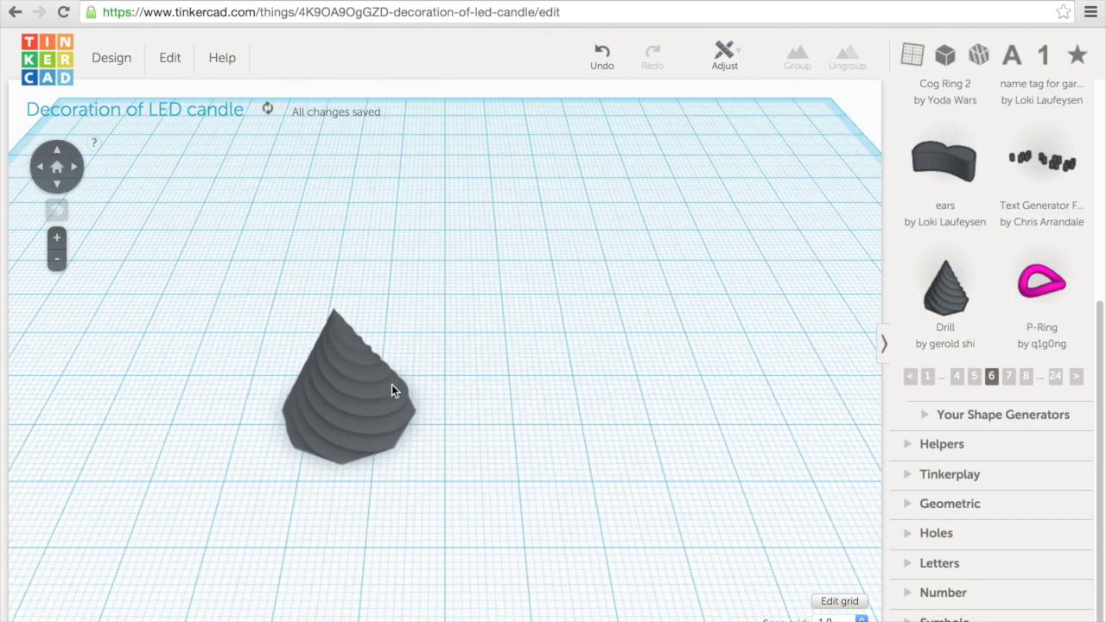
left_click(392, 387)
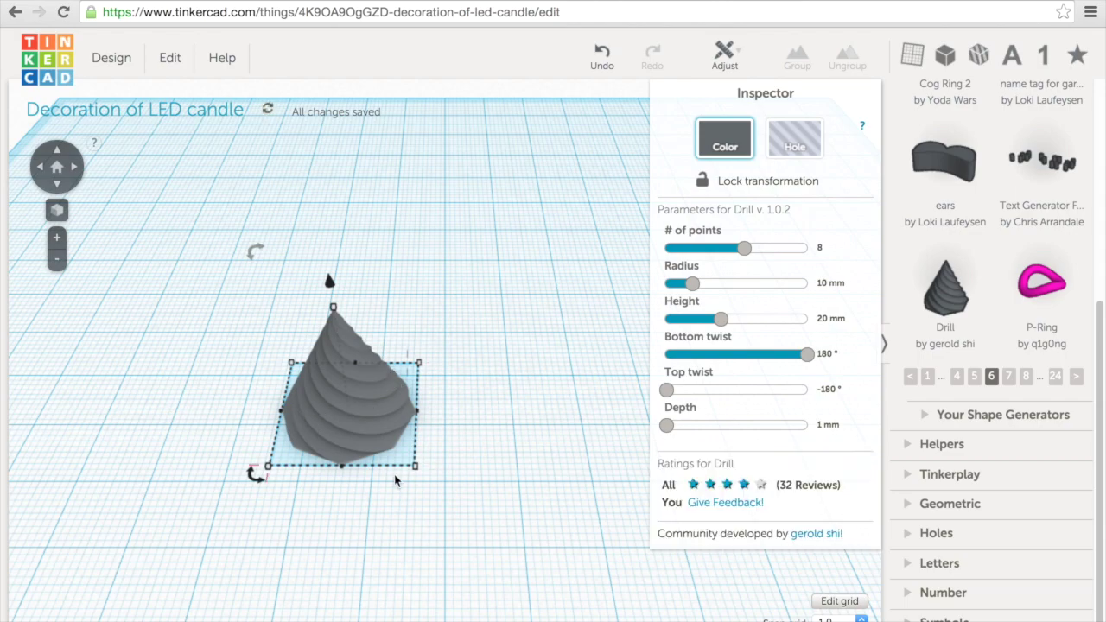
left_click_drag(414, 467, 557, 588)
scroll(553, 574, "down", 5)
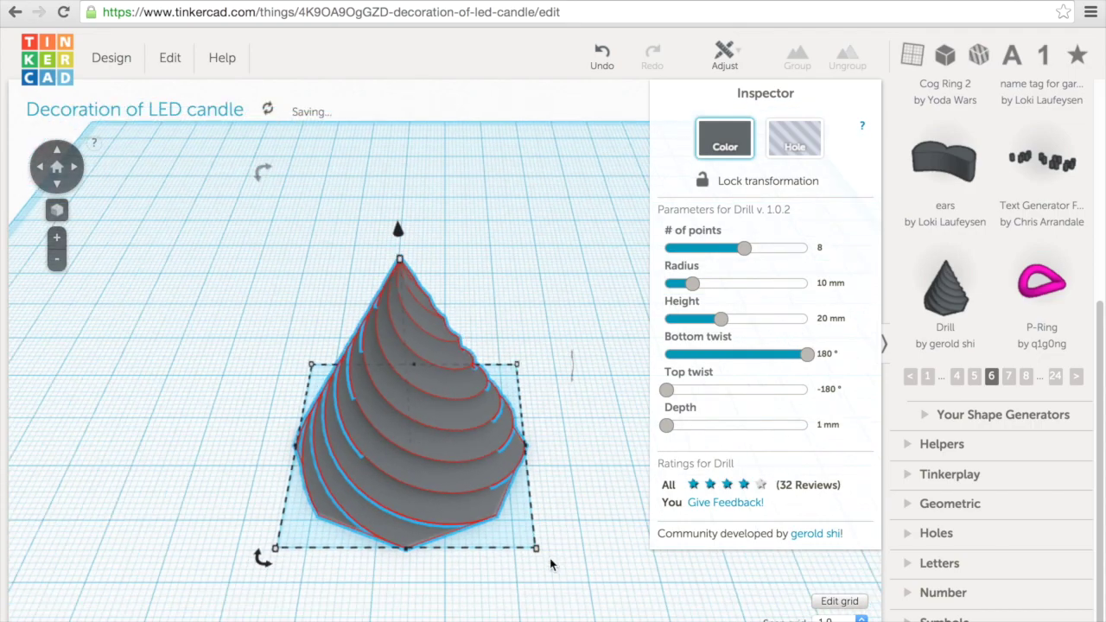
left_click_drag(486, 453, 561, 513, "shift")
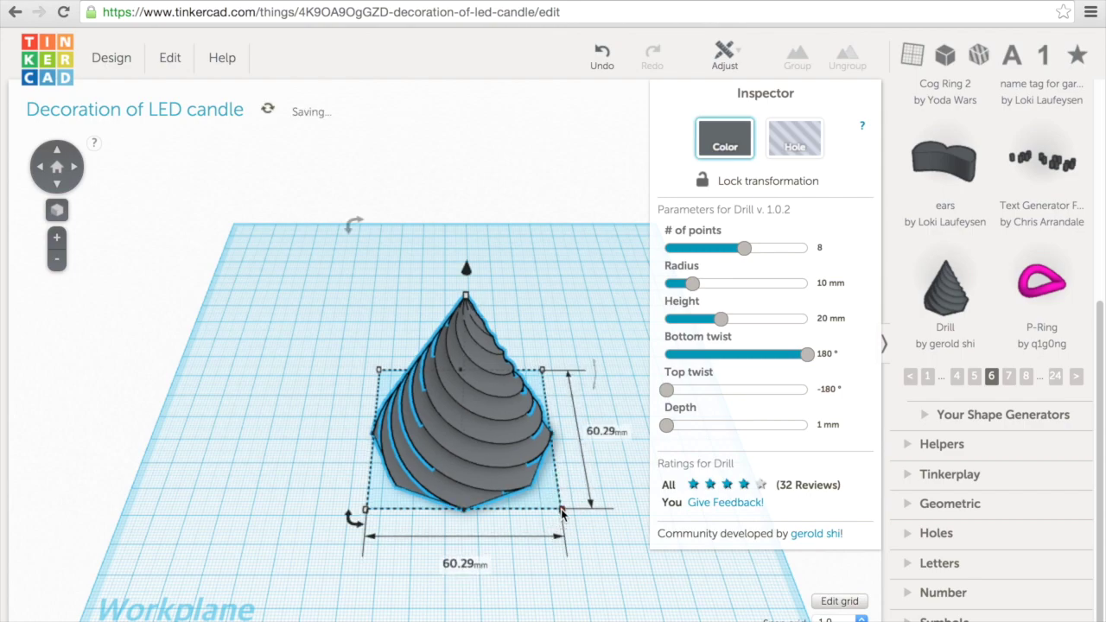
- Stretch the drill upward to make it taller while keeping its base size
right_click_drag(497, 522, 486, 400)
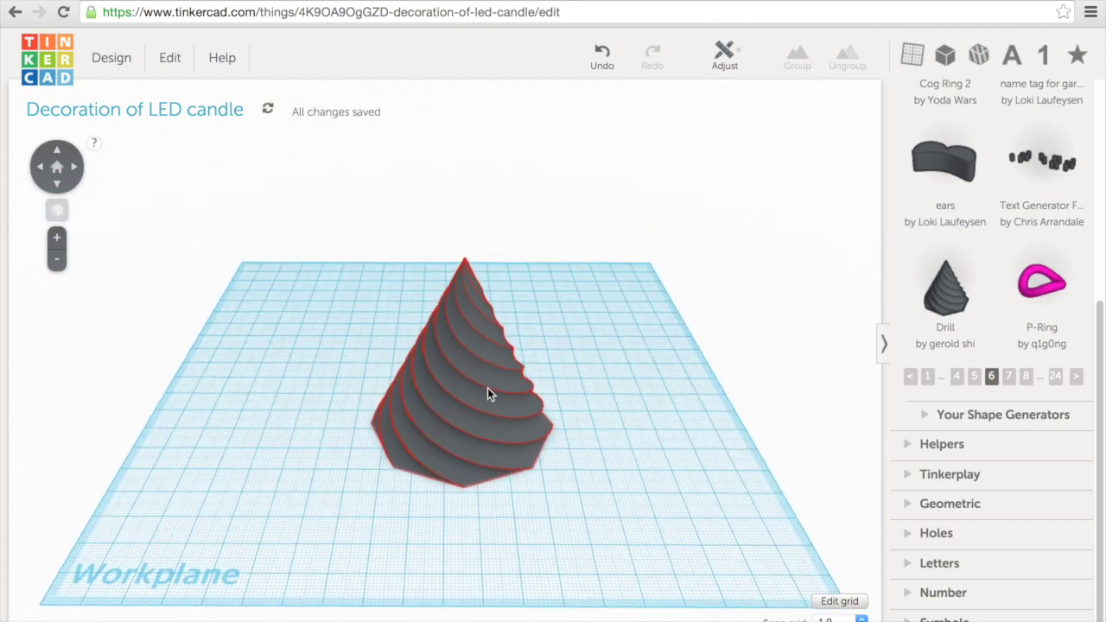
mouse_move(466, 259)
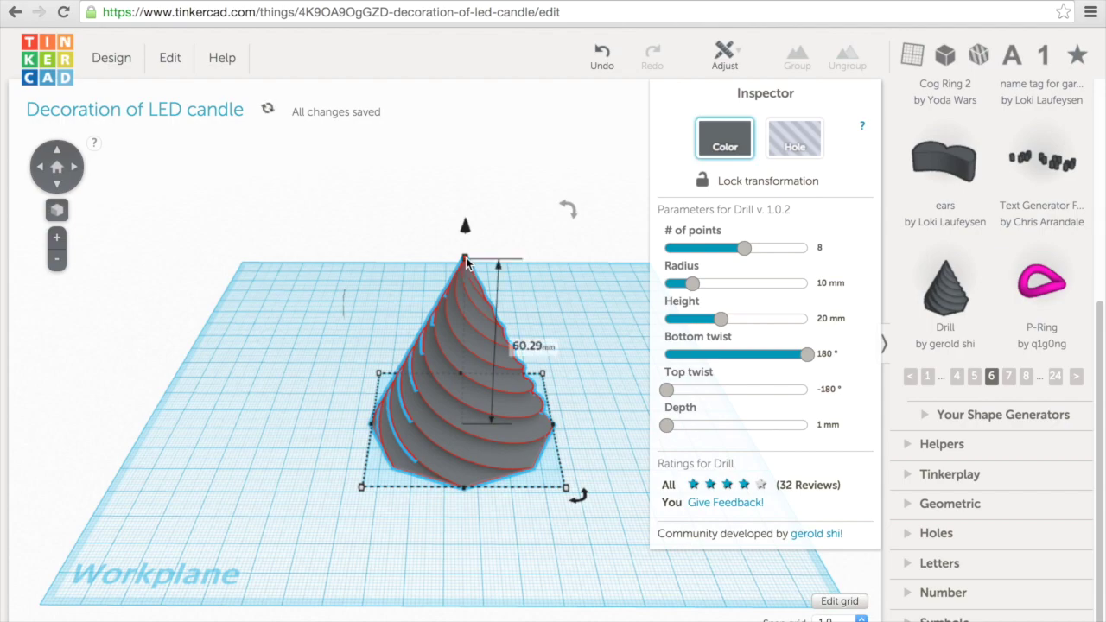
left_click_drag(466, 259, 469, 229)
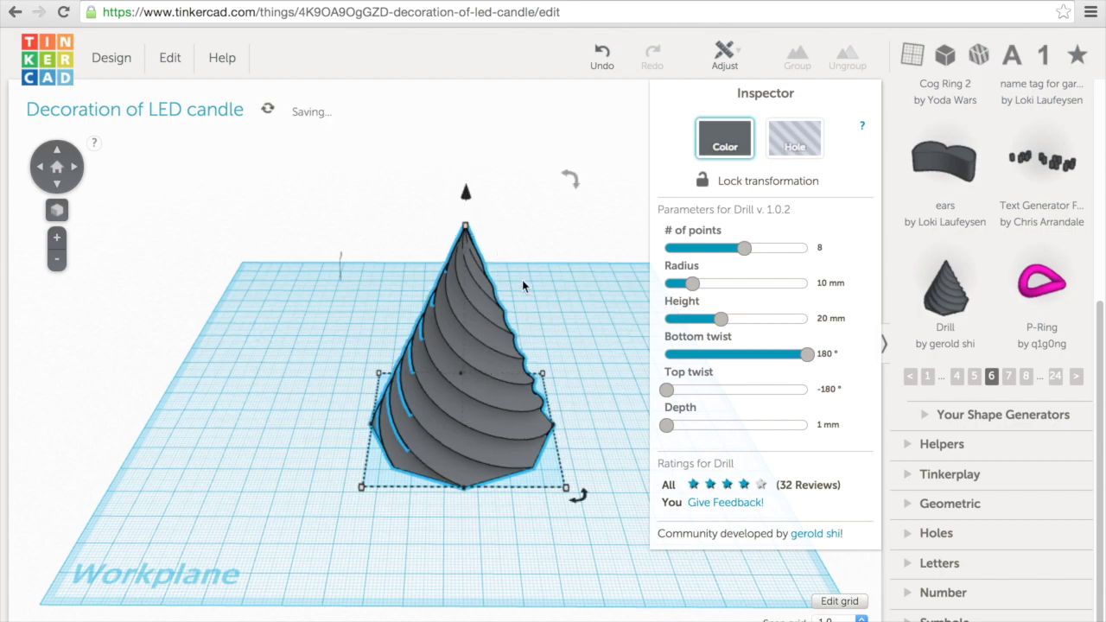
left_click(546, 313)
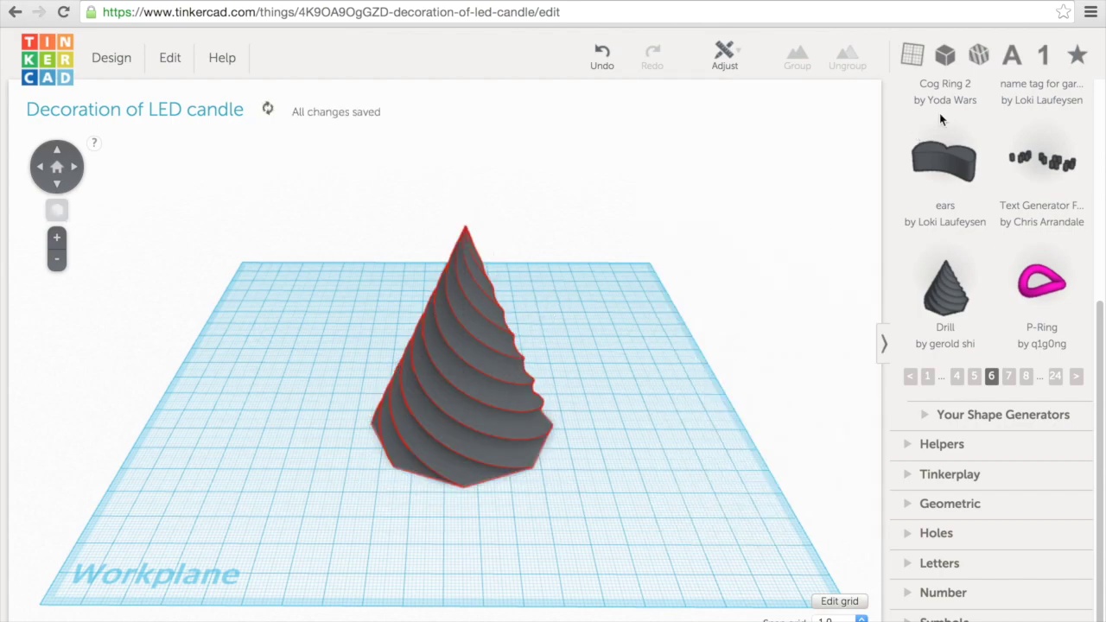
- Add a geometric cone beside the drill, enlarge it to nearly the drill's size, and stretch it taller
left_click_drag(1102, 341, 1099, 102)
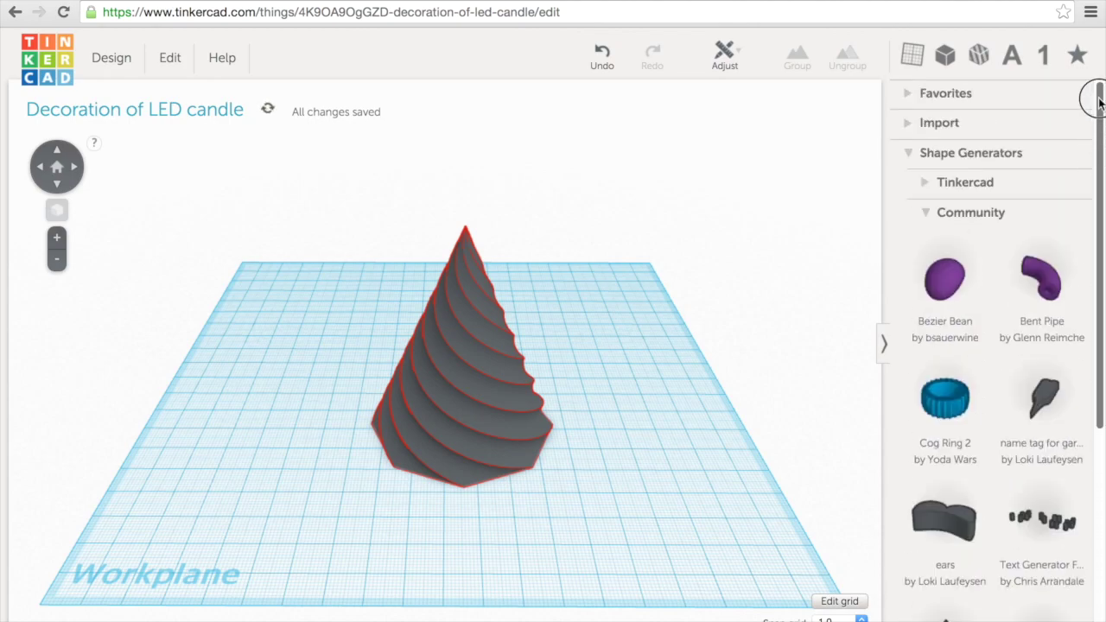
left_click(945, 55)
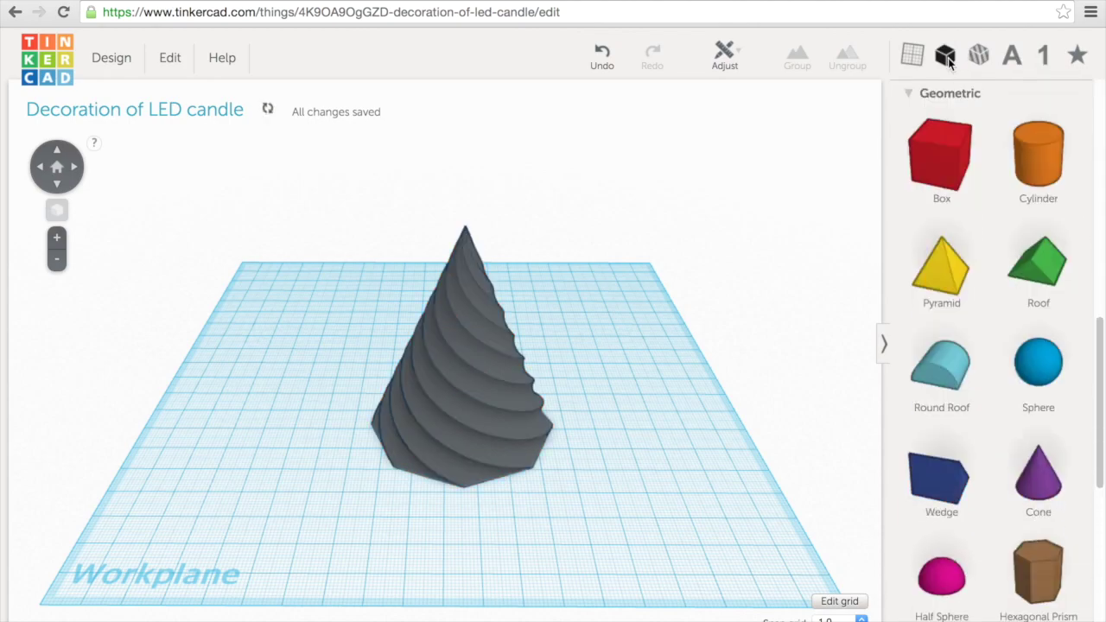
left_click_drag(1040, 506, 738, 482)
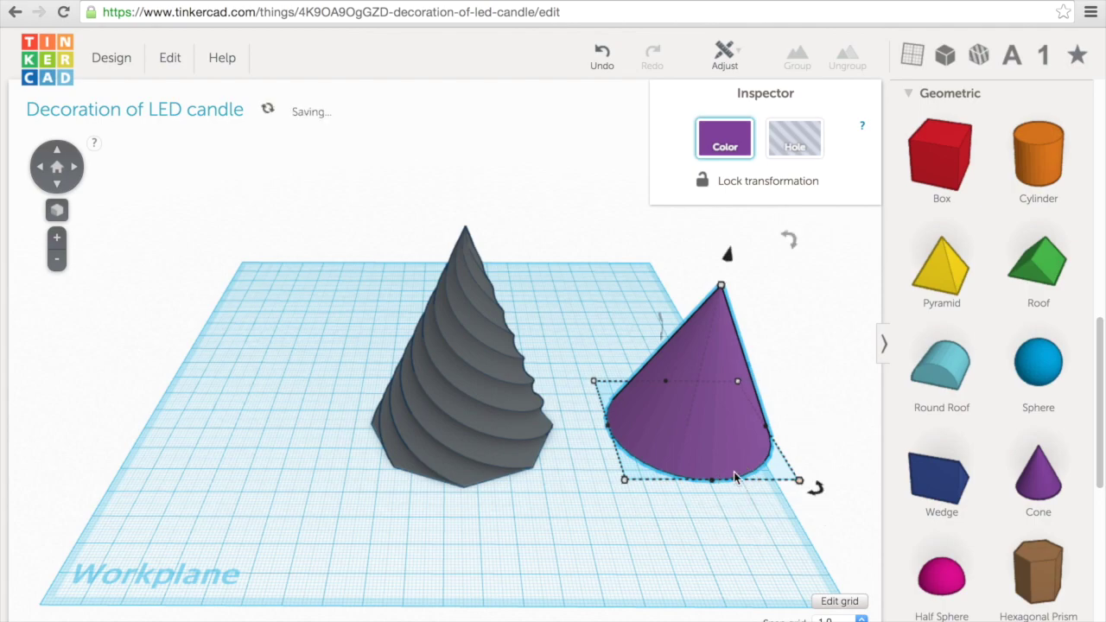
left_click_drag(724, 294, 729, 261)
left_click(718, 312)
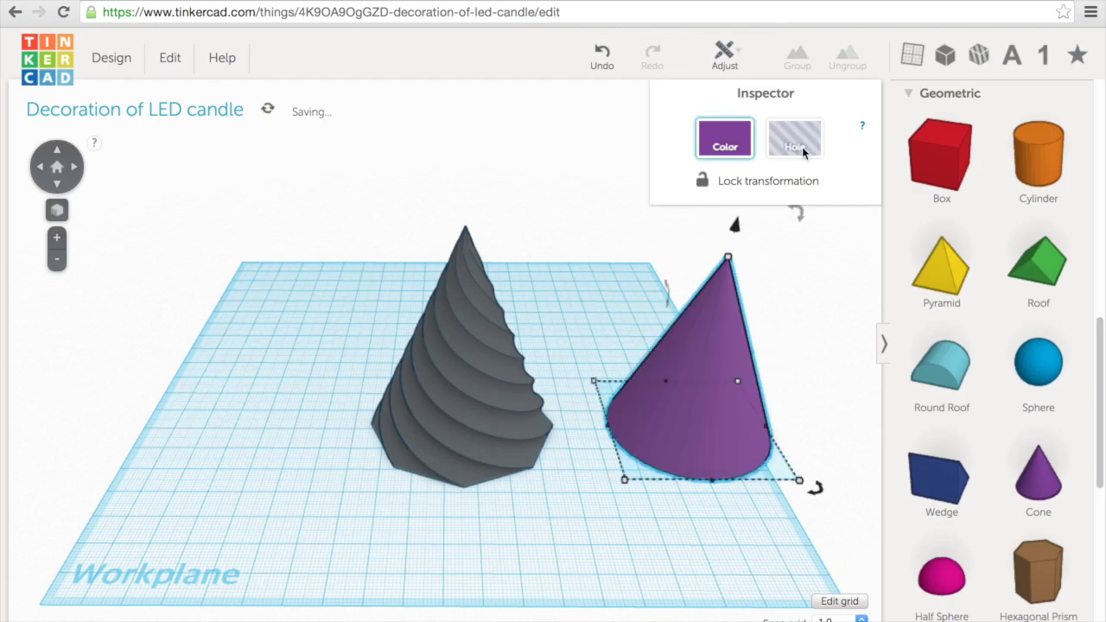
- Turn the cone into a hole and centre-align it with the drill in both horizontal directions
key("h")
left_click_drag(691, 354, 518, 420)
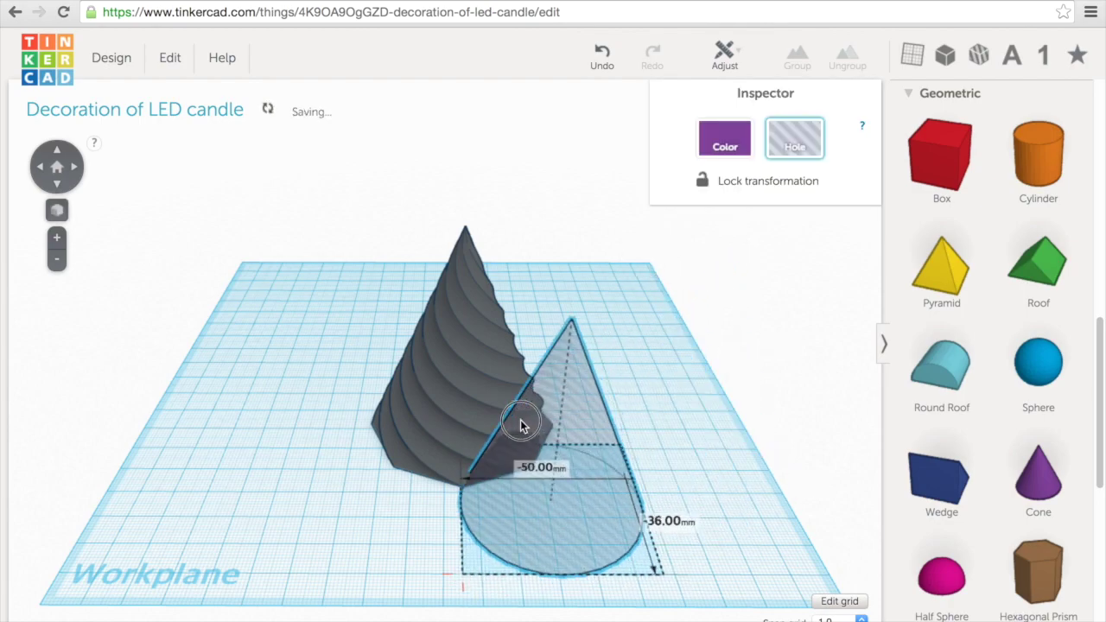
left_click(385, 274)
left_click_drag(358, 211, 682, 574)
left_click(723, 60)
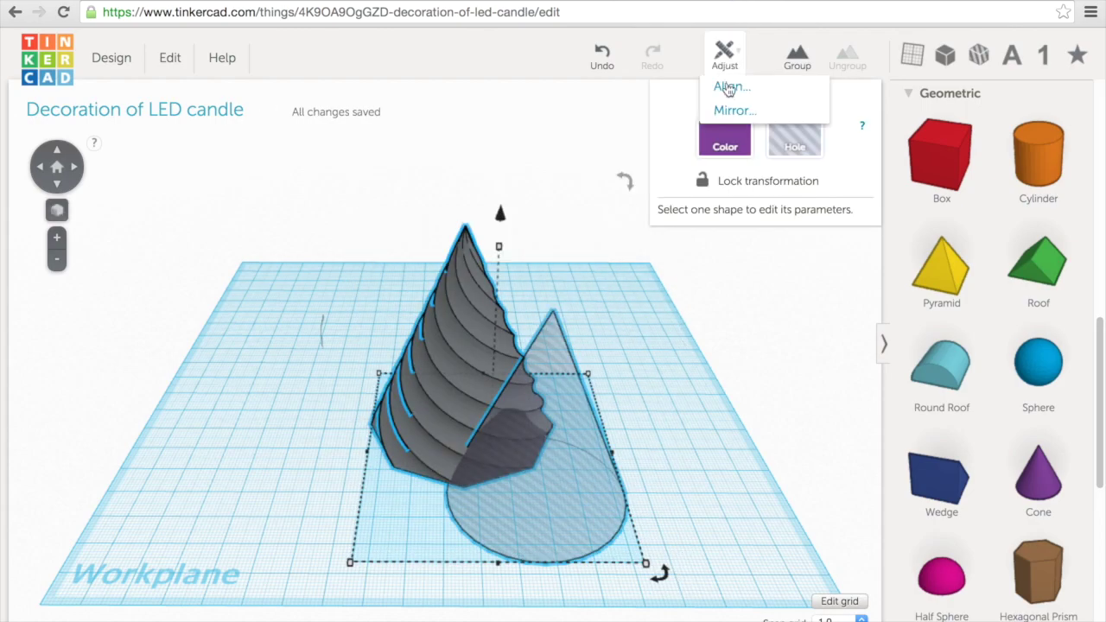
left_click(731, 84)
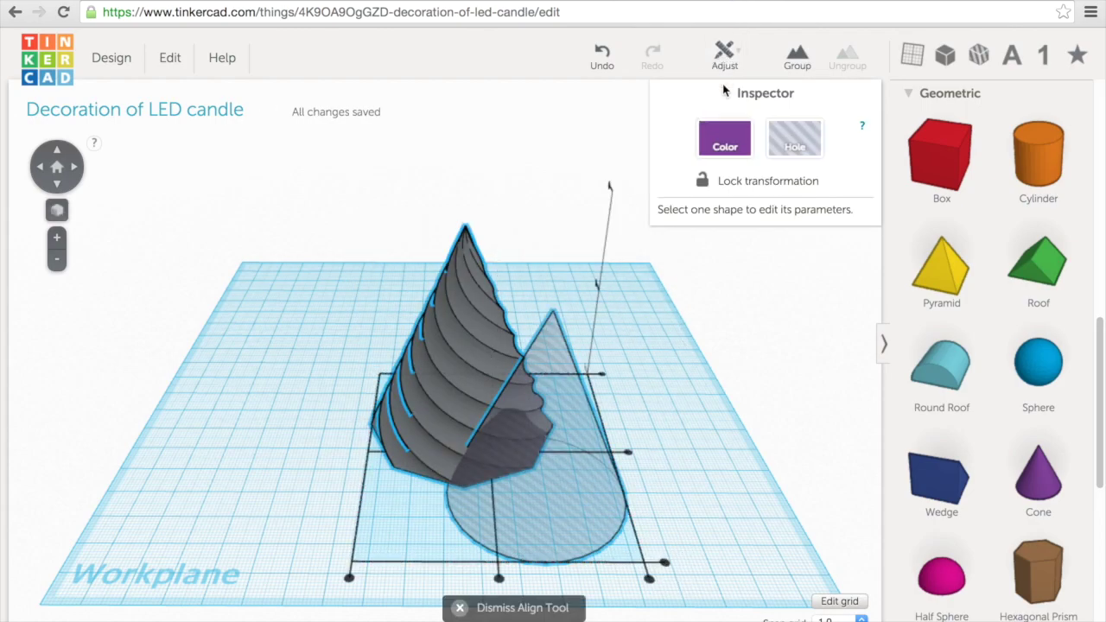
left_click(632, 452)
left_click(496, 540)
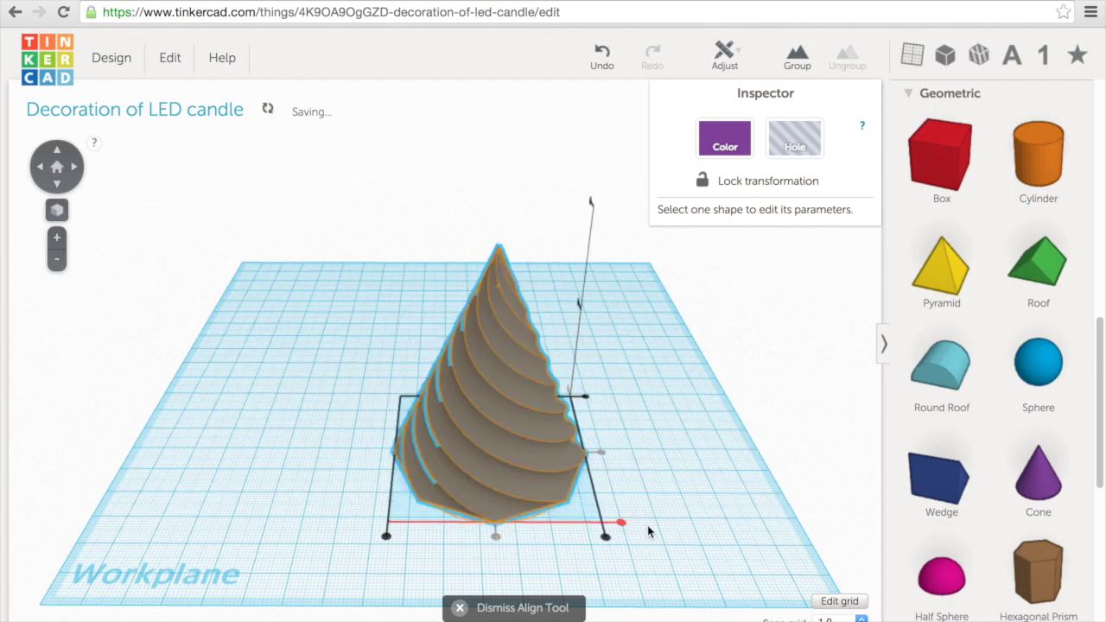
key("Escape")
- Group the drill with the cone hole to hollow it out, and move the hollow shape toward the workplane's back-left area
left_click_drag(372, 272, 636, 551)
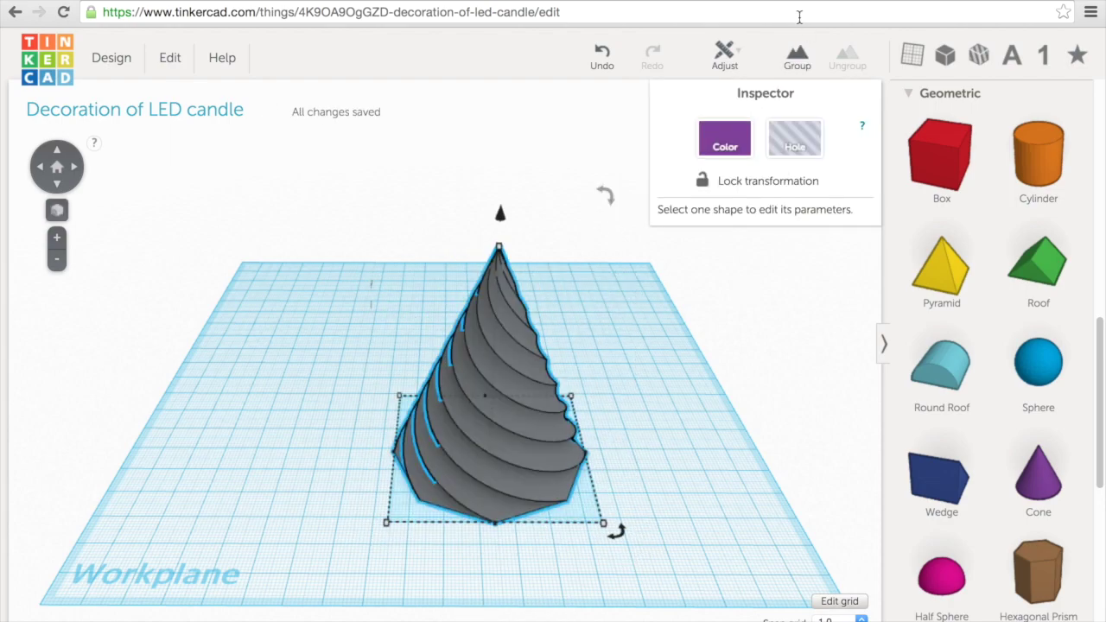
left_click(796, 57)
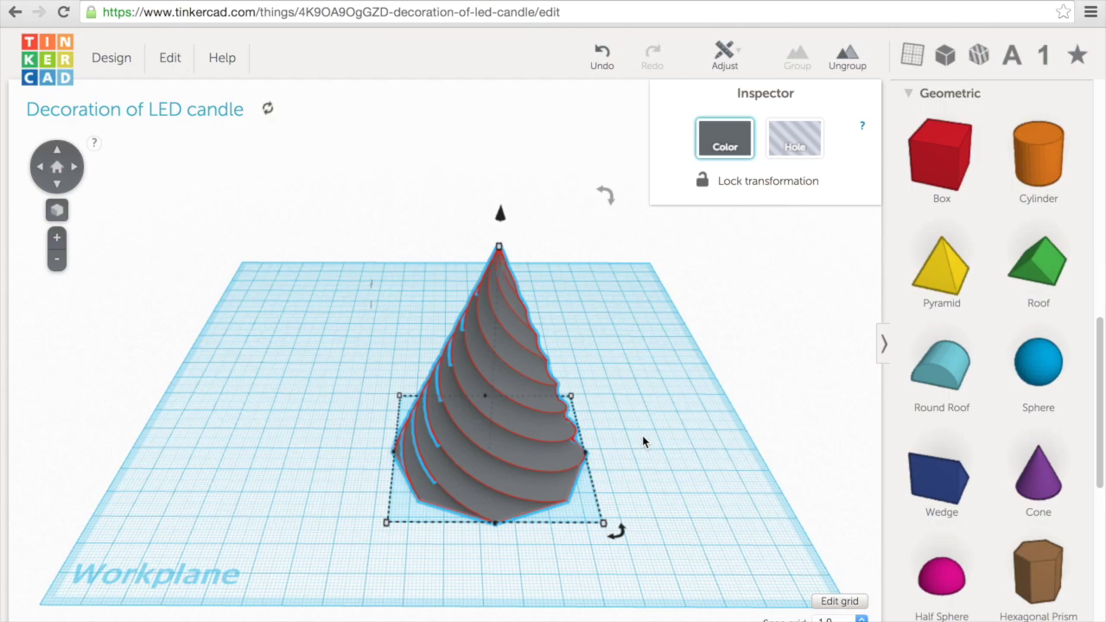
left_click(641, 443)
right_click_drag(635, 487, 538, 439)
left_click_drag(538, 440, 413, 401)
left_click(609, 440)
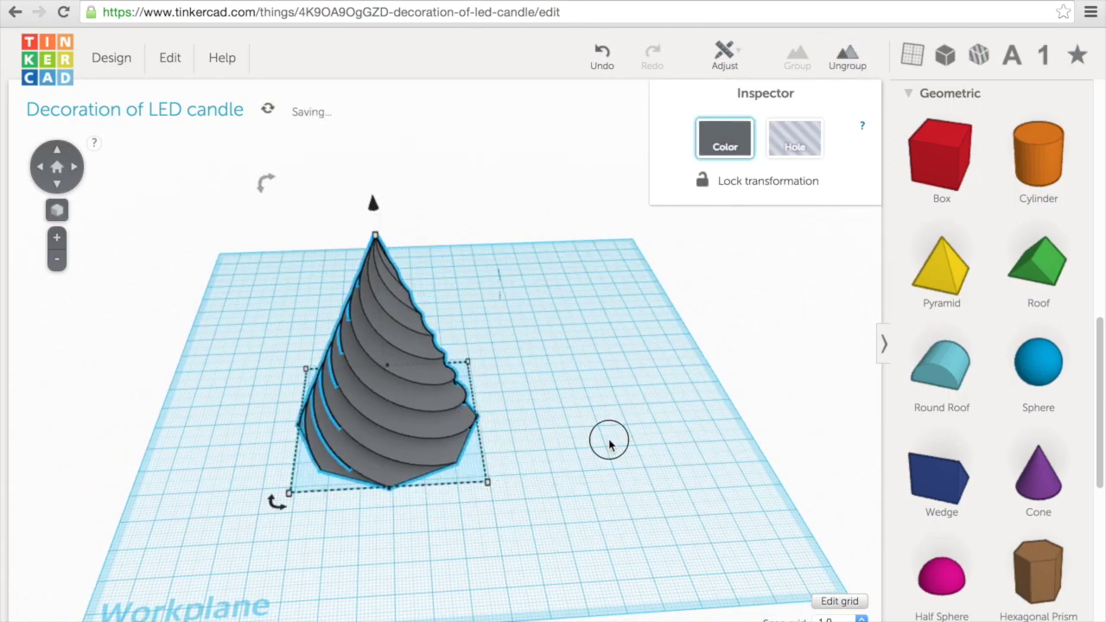
- Place a heart symbol on the workplane beside the hollow drill
left_click(1078, 52)
left_click_drag(1025, 464, 579, 461)
scroll(603, 432, "up", 5)
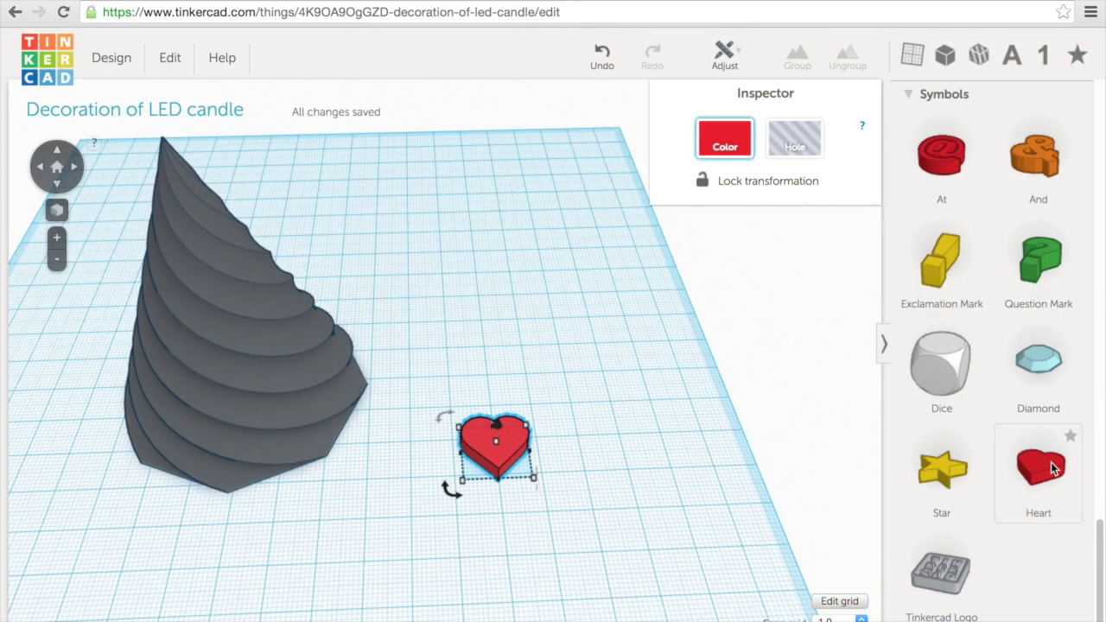
- Add a second heart beside the first, make it smaller and taller, and turn it into a hole
left_click_drag(1040, 467, 566, 451)
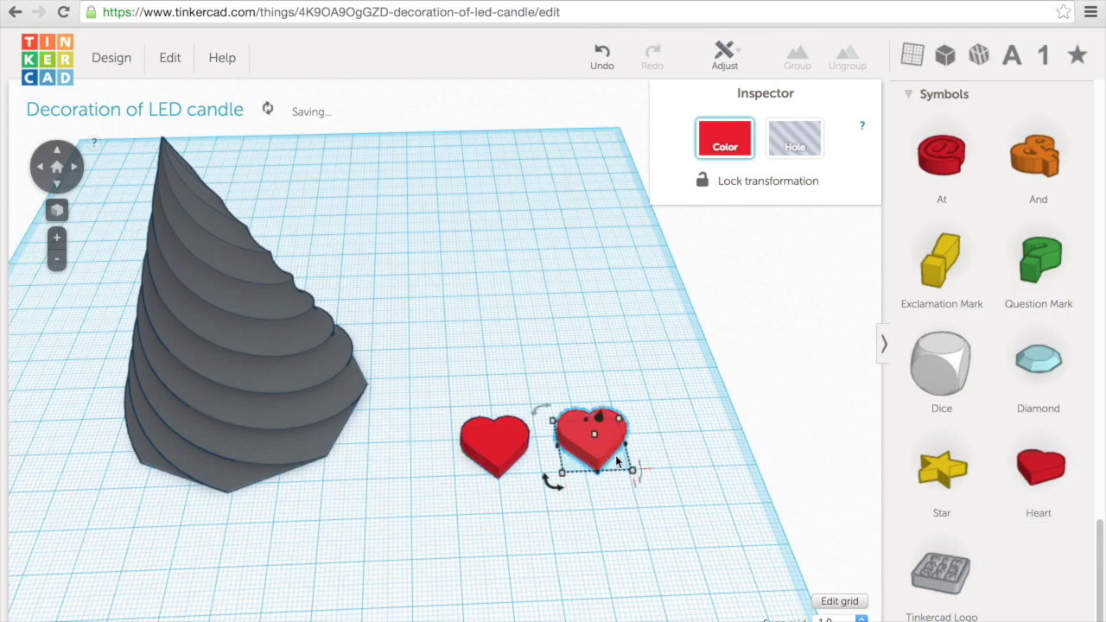
left_click_drag(633, 472, 590, 370)
left_click(795, 147)
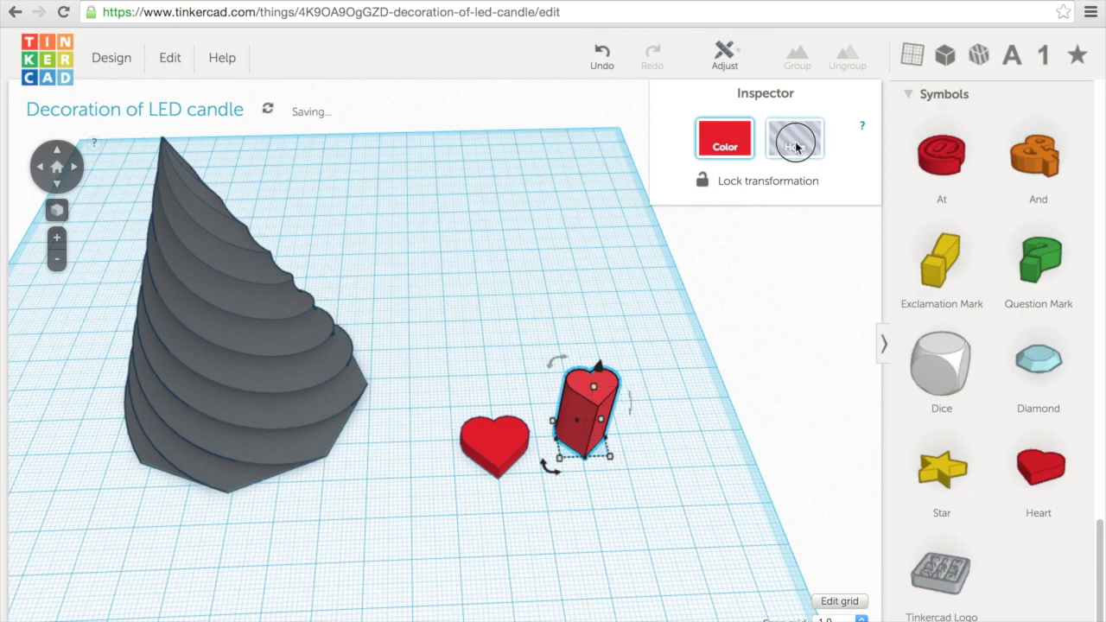
left_click(683, 441)
- Centre-align the heart hole with the solid heart in both horizontal directions
left_click_drag(418, 375, 652, 522)
left_click(725, 54)
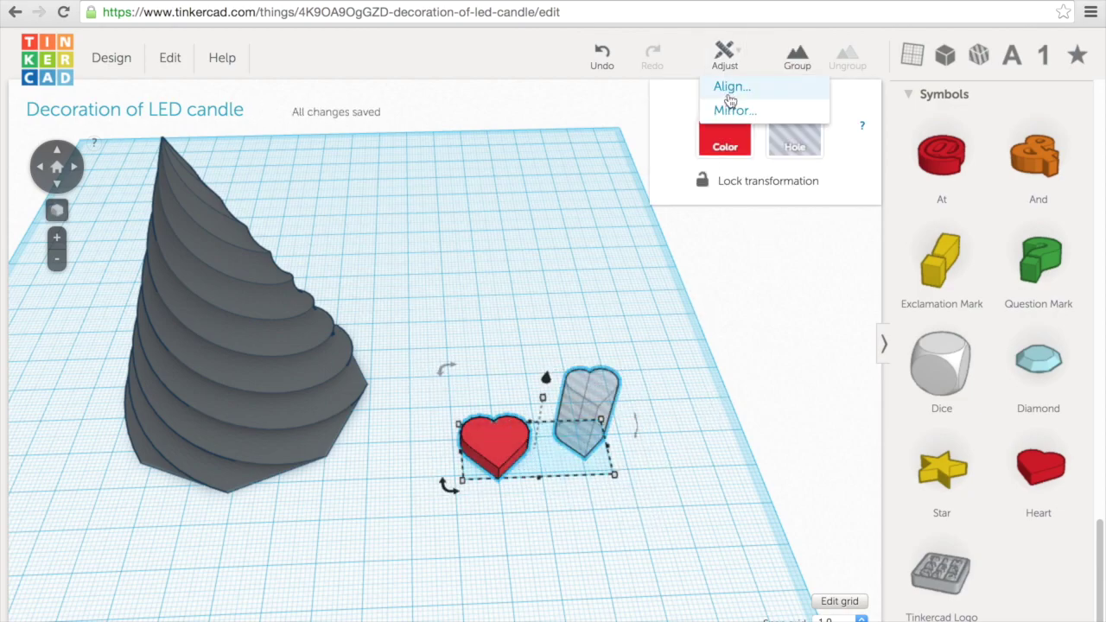
left_click(730, 97)
left_click(443, 451)
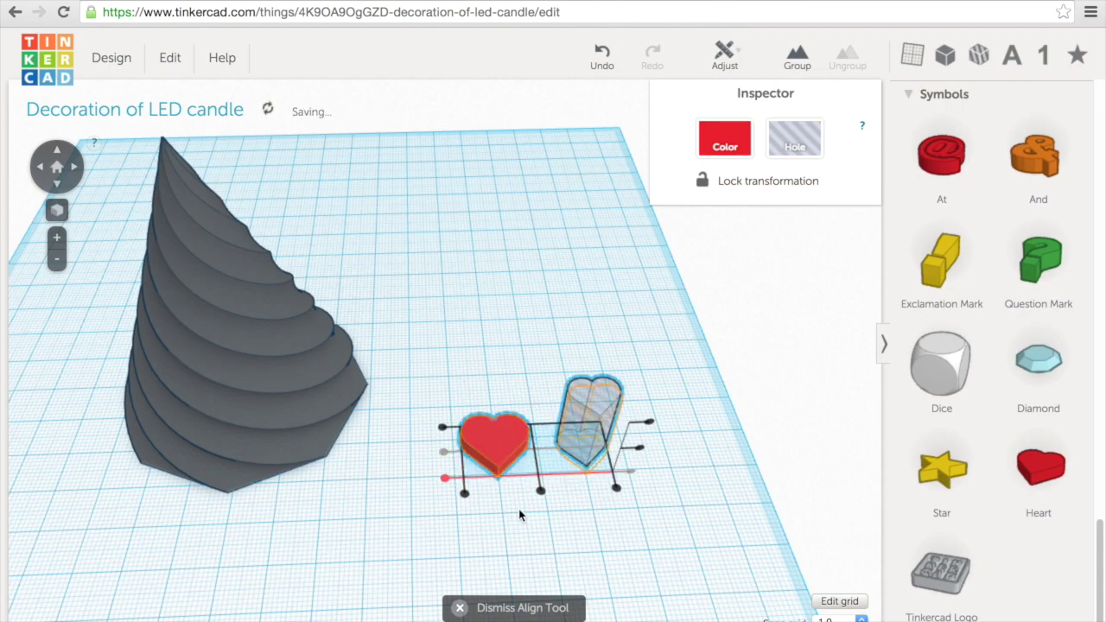
left_click(542, 497)
left_click(631, 493)
- Group the two hearts to cut the heart-shaped opening through the solid one
left_click_drag(631, 500, 485, 403)
left_click(796, 57)
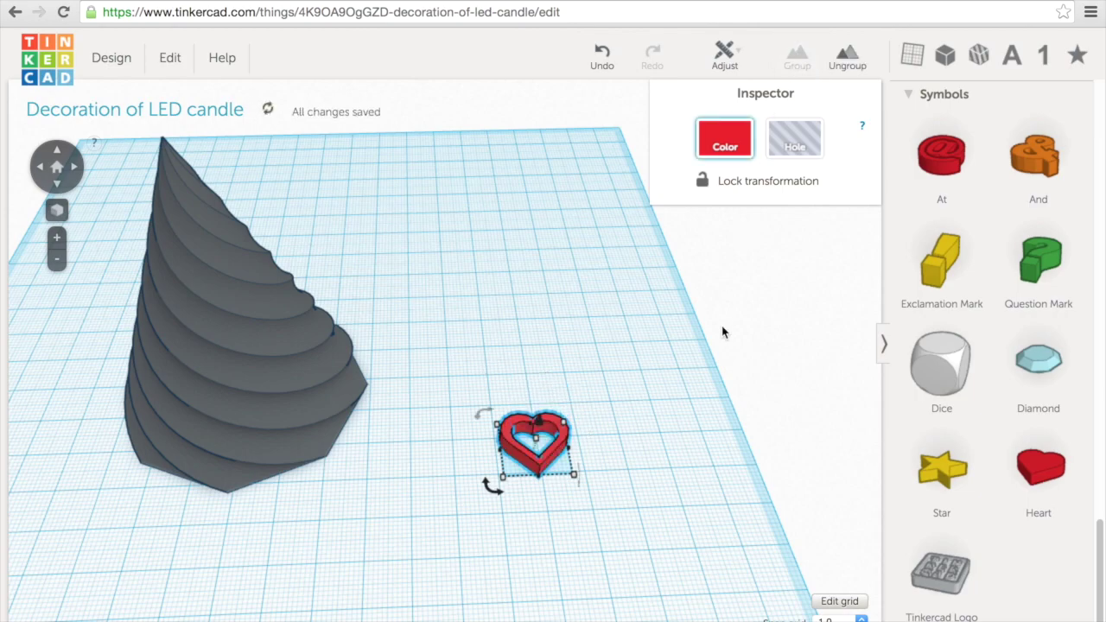
left_click(660, 423)
- Rotate the heart frame so that it stands upright on the workplane
right_click_drag(611, 490, 372, 474)
left_click(369, 428)
left_click_drag(449, 403, 393, 413)
mouse_move(418, 366)
right_mouse_down()
mouse_move(531, 350)
mouse_move(418, 381)
right_mouse_up()
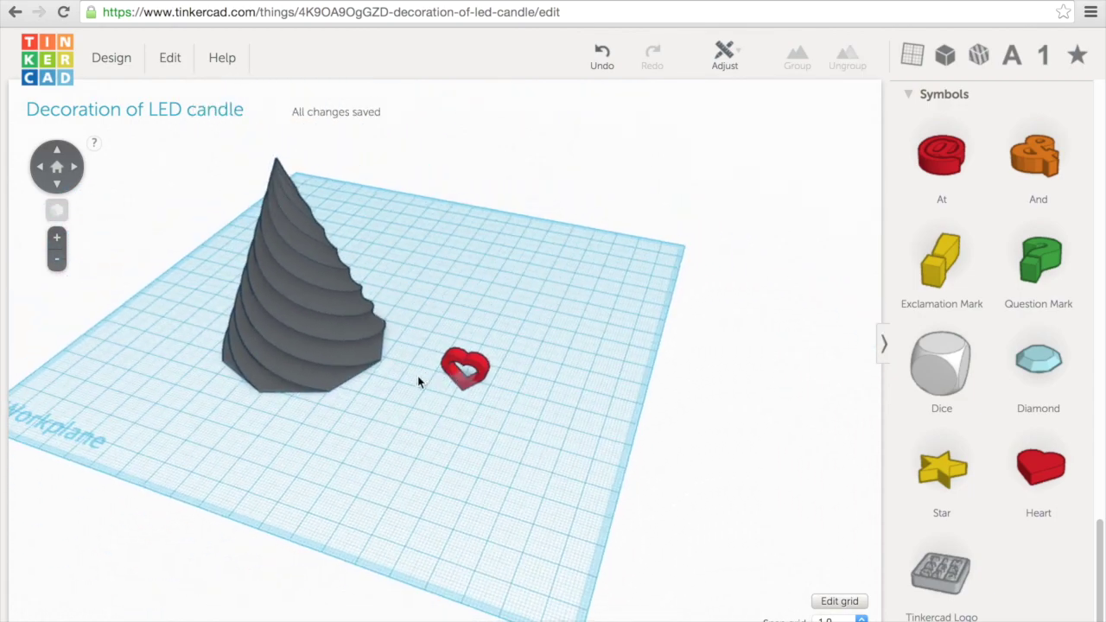
- Raise the upright heart frame to the level of the drill's tip
left_click(474, 363)
left_click_drag(469, 340, 454, 51)
left_click(376, 246)
- Centre-align the heart frame with the hollow drill in both horizontal directions so it sits over the tip
right_click_drag(385, 231, 300, 204)
left_click_drag(259, 216, 525, 449)
left_click(726, 54)
left_click(721, 82)
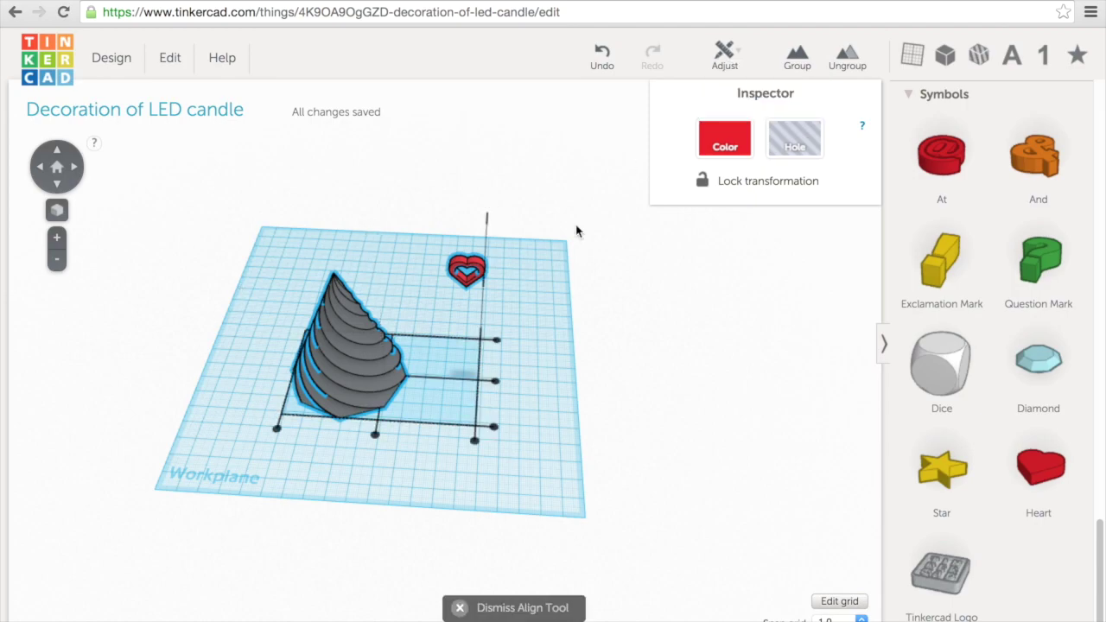
left_click(496, 385)
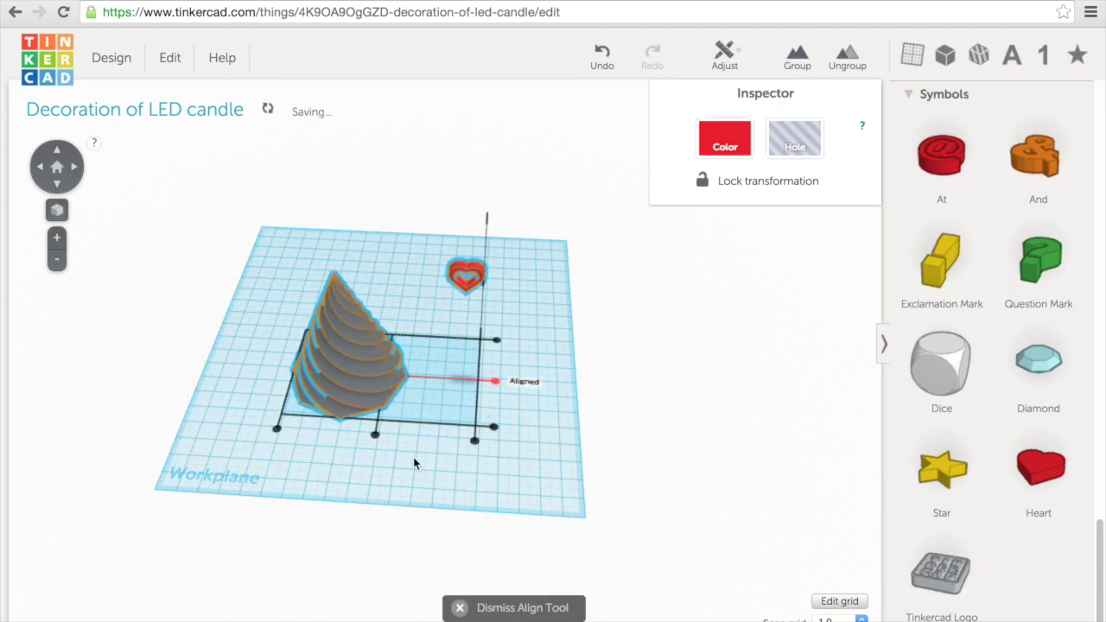
left_click(374, 434)
left_click(473, 465)
- Adjust the heart frame's height to 65 mm above the workplane so that it overlaps the drill's tip
scroll(385, 377, "up", 4)
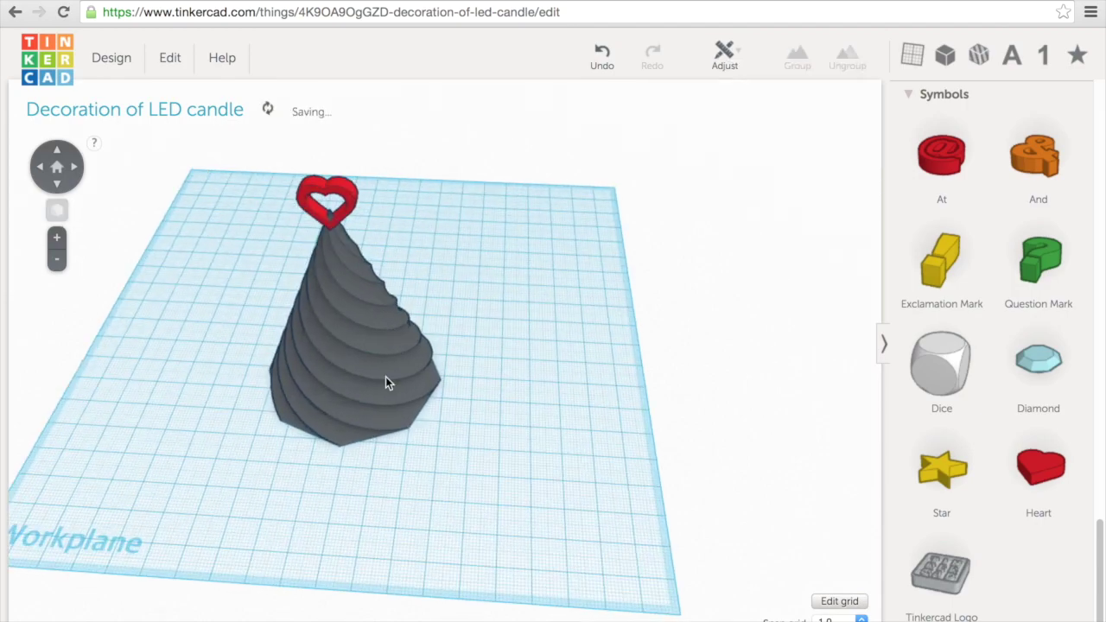
right_click_drag(488, 344, 469, 241)
left_click(452, 217)
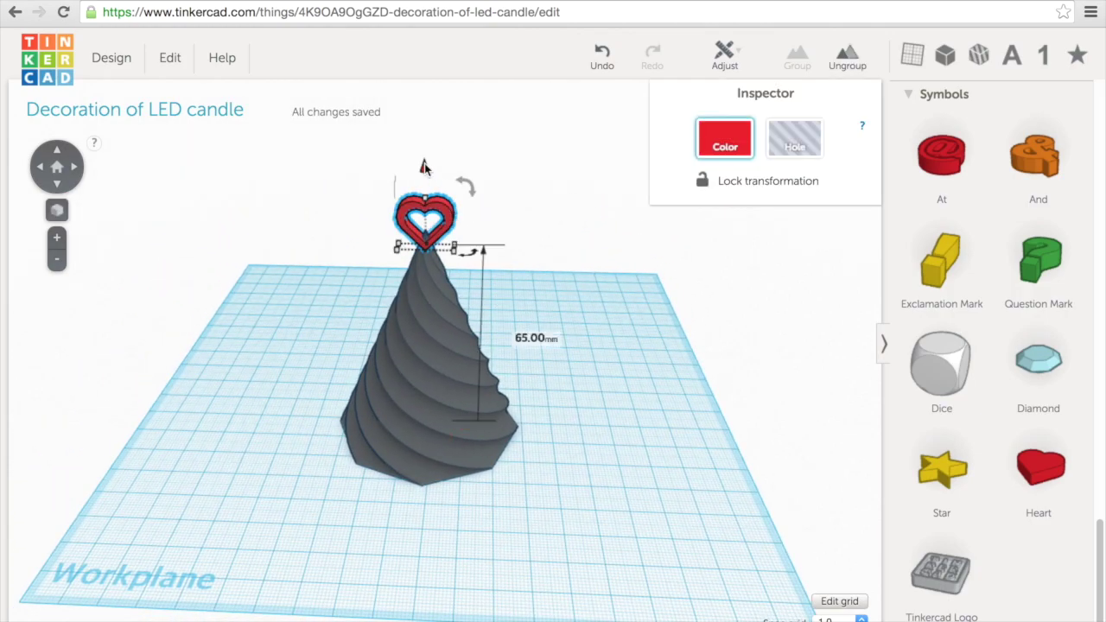
mouse_move(424, 168)
left_mouse_down()
mouse_move(425, 179)
mouse_move(425, 169)
left_mouse_up()
left_click(536, 235)
scroll(509, 252, "up", 5)
left_click(482, 254)
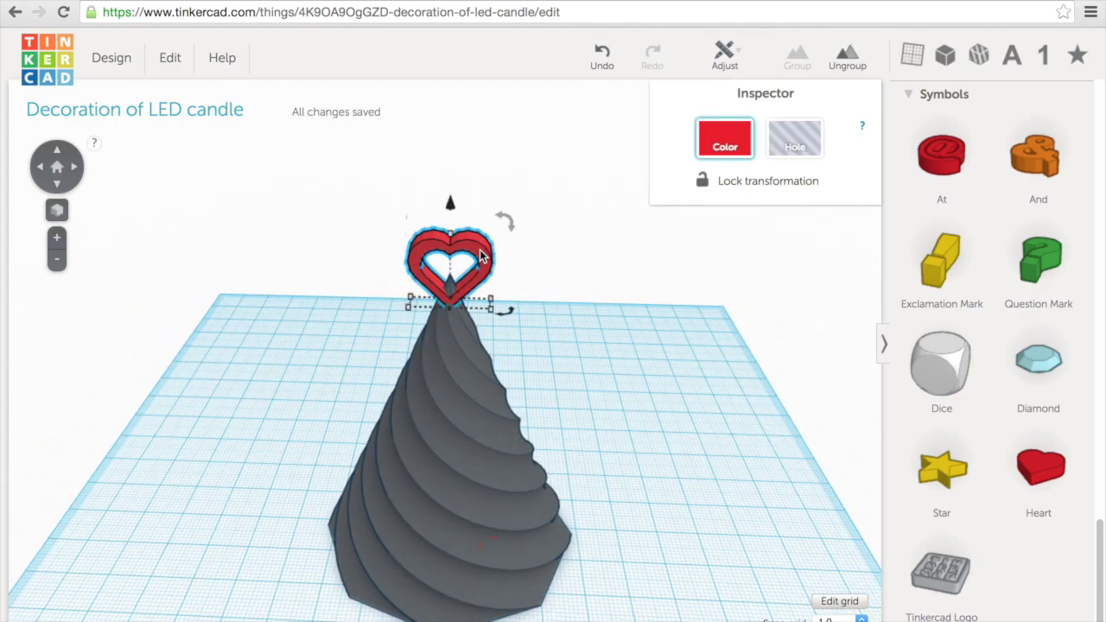
- Ungroup the heart frame and group its solid and hole parts with the drill, clearing the tip from the heart's opening
left_click(847, 57)
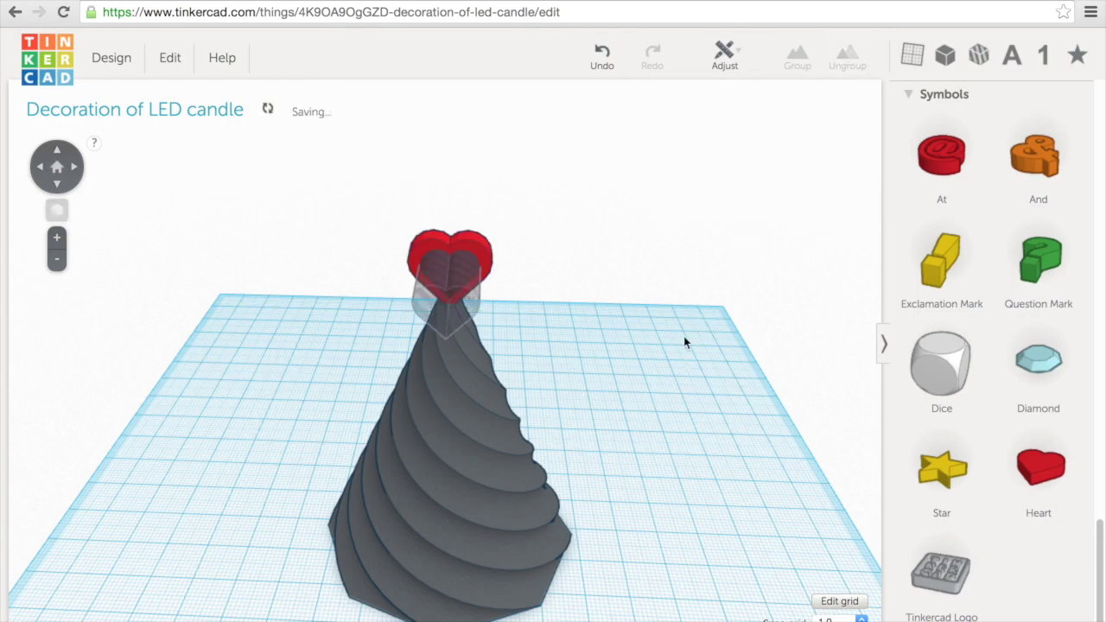
left_click_drag(349, 183, 633, 615)
left_click(799, 59)
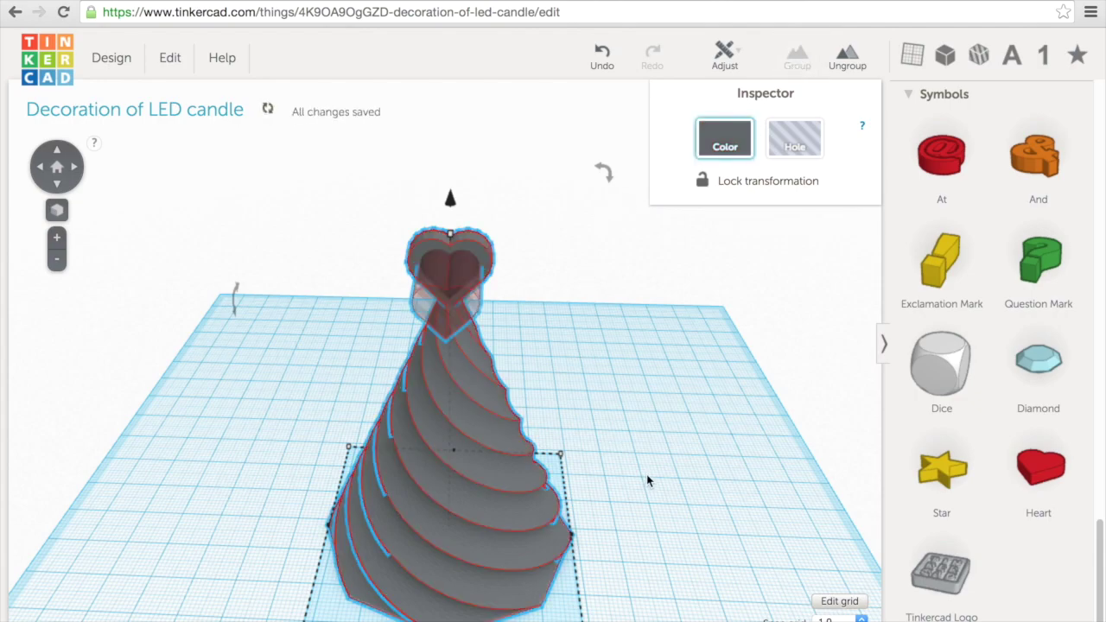
left_click(631, 361)
- Change the colour of the grouped candle decoration to white and view the whole model
left_click(429, 510)
left_click(745, 138)
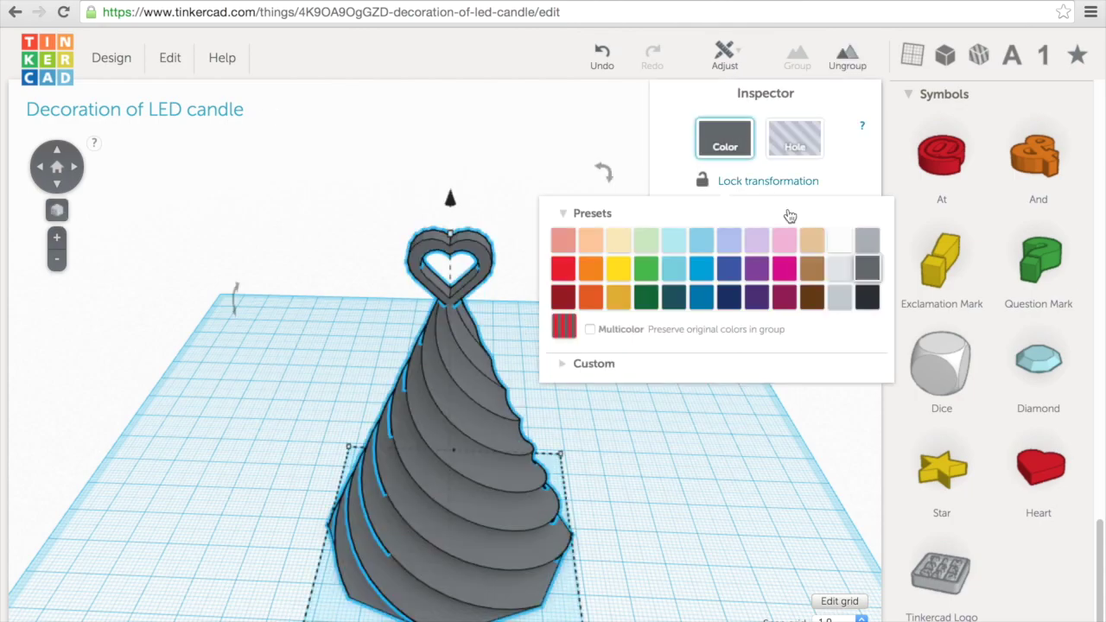
left_click(843, 247)
left_click(588, 378)
right_click_drag(585, 407, 439, 378)
left_click(58, 180)
right_click_drag(323, 348, 331, 323)
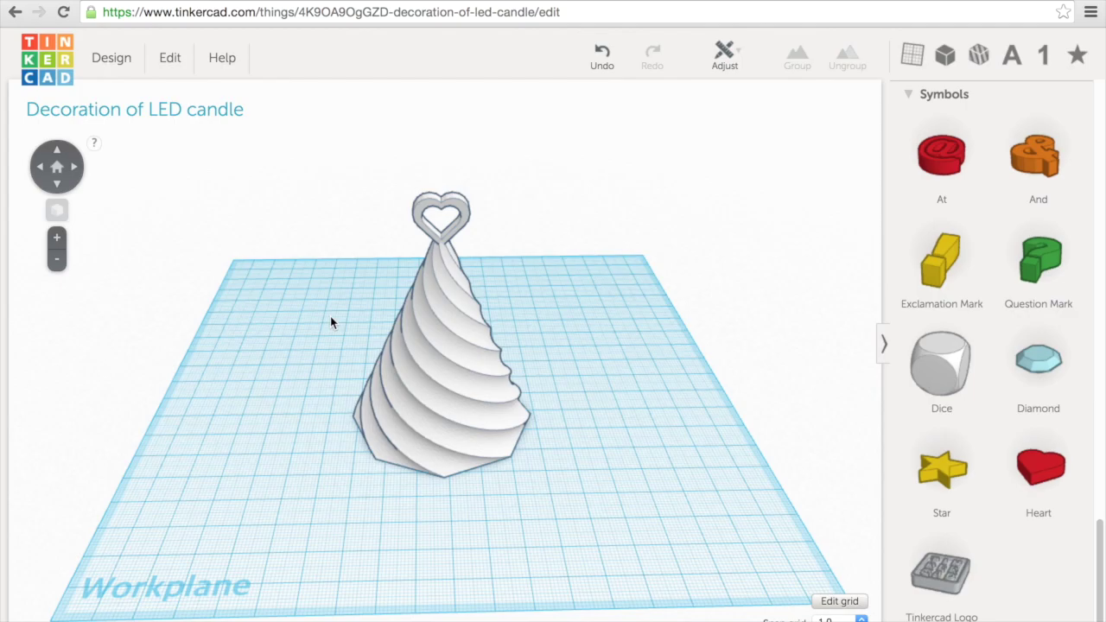